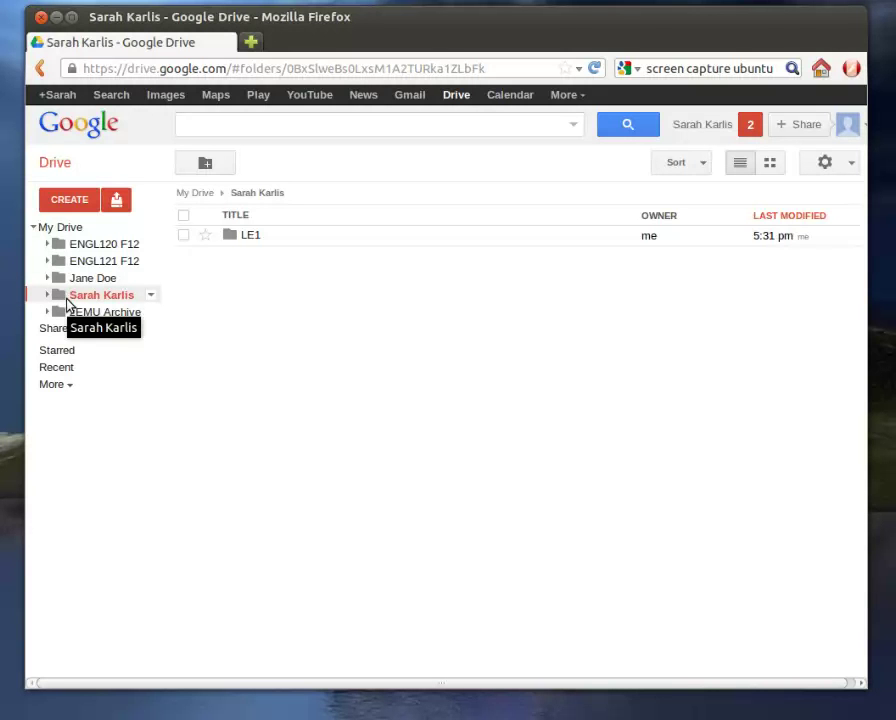
# Expand and collapse the student's folder and My Drive trees in the sidebar.
pyautogui.click(48, 296)
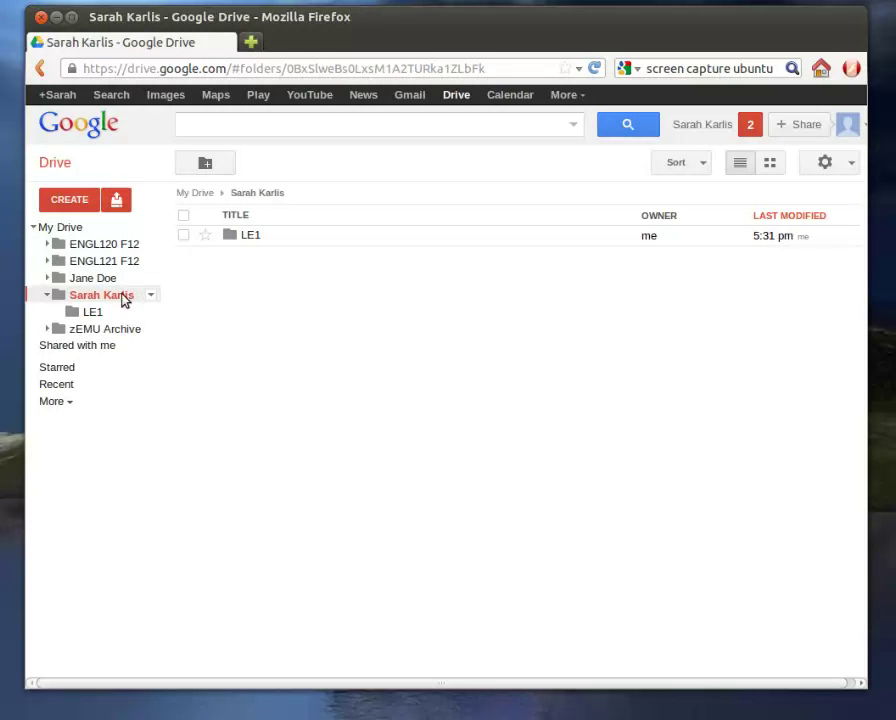
pyautogui.click(45, 296)
pyautogui.click(33, 229)
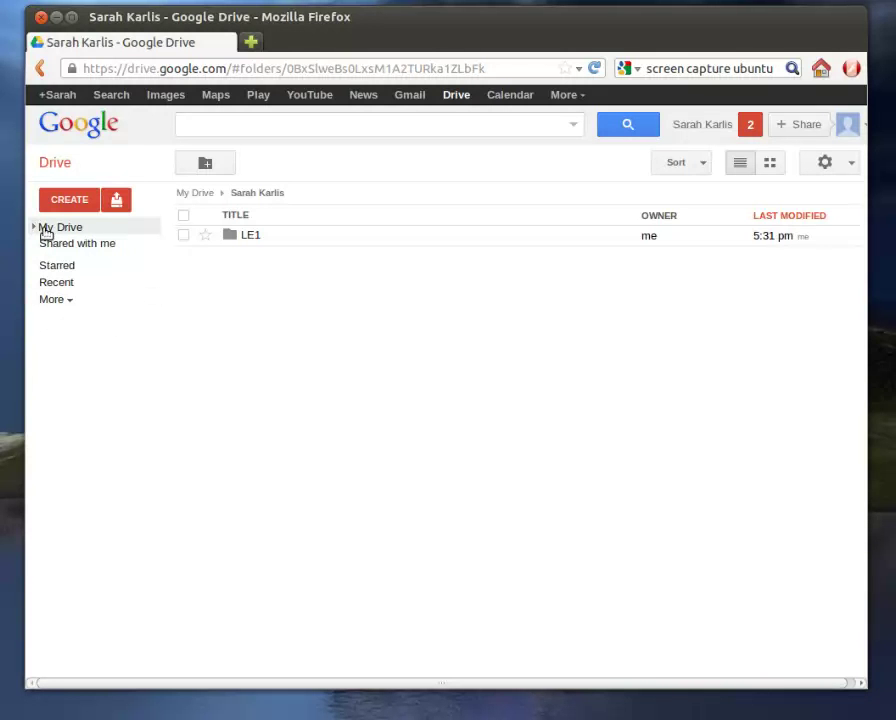
pyautogui.click(34, 229)
pyautogui.click(34, 229)
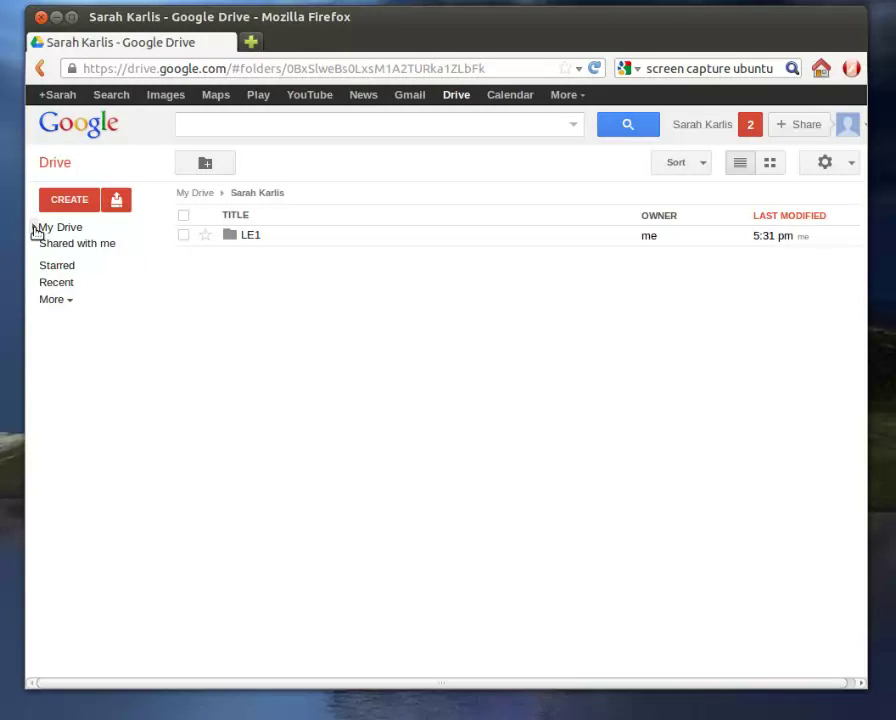
pyautogui.click(34, 229)
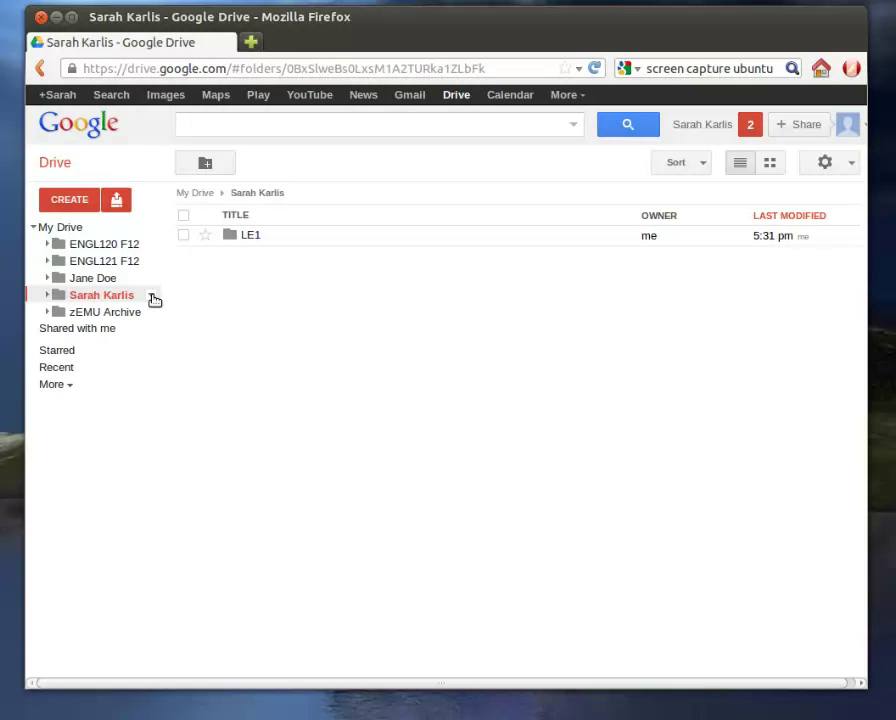
# Open the student folder's sharing settings via Share... and focus the Add people field.
pyautogui.click(152, 297)
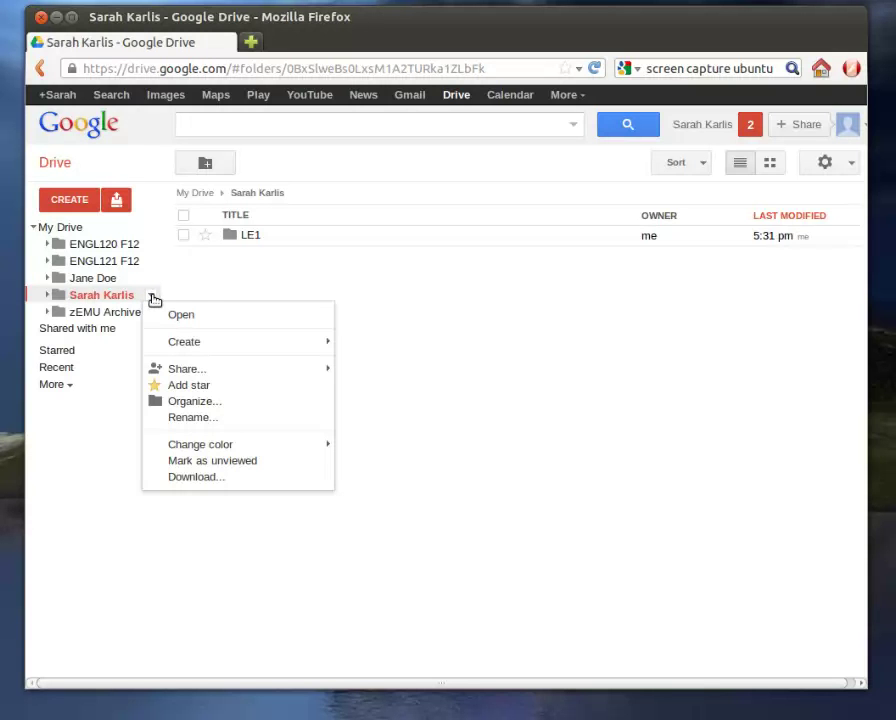
pyautogui.moveTo(172, 372)
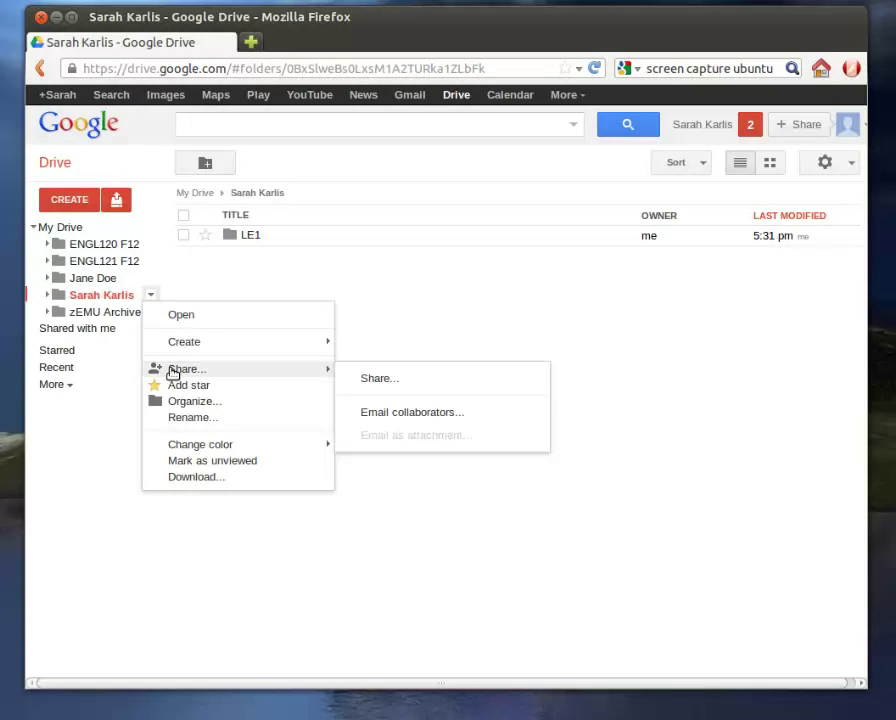
pyautogui.click(376, 380)
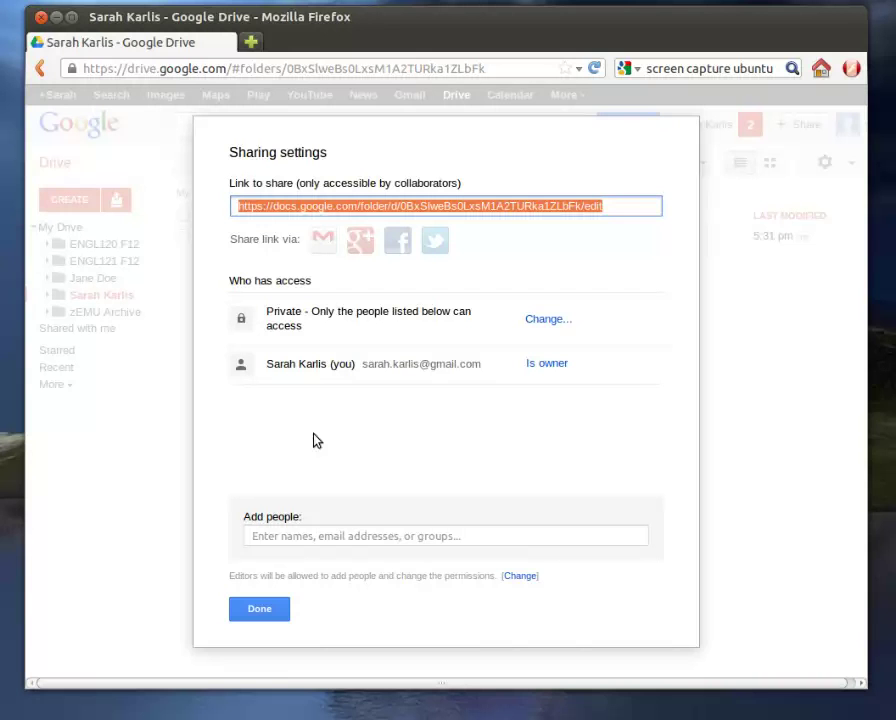
pyautogui.click(308, 536)
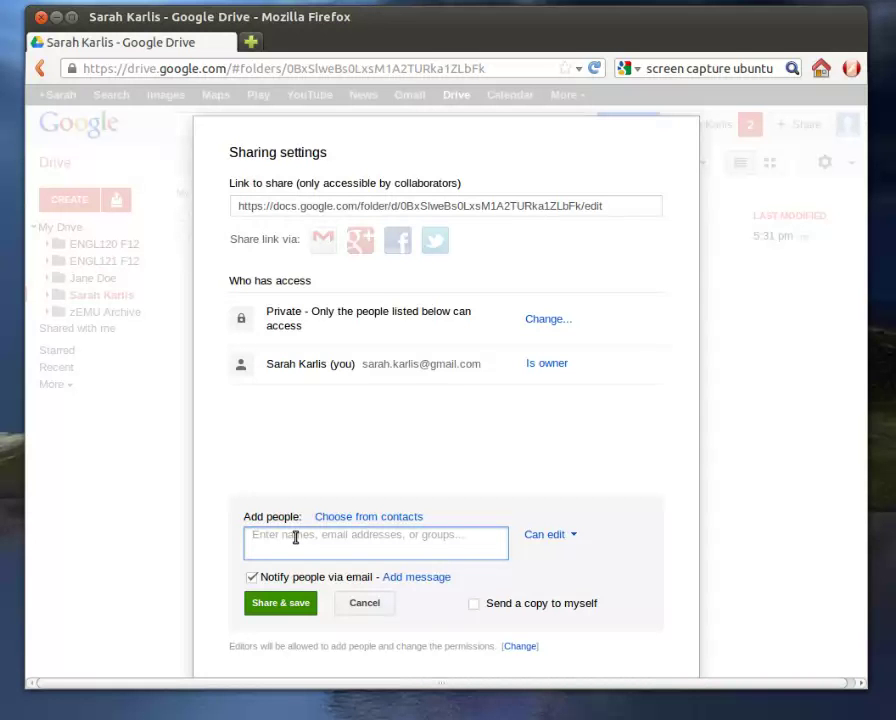
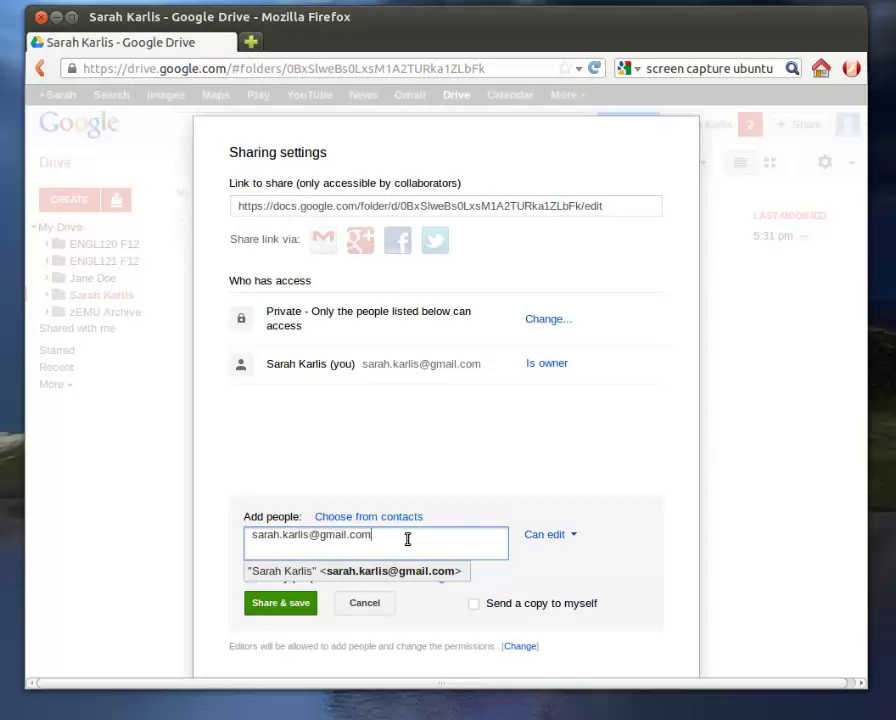
# Share the folder with edit access, first to one e-mail address, then to the collaborator's address.
pyautogui.click(278, 612)
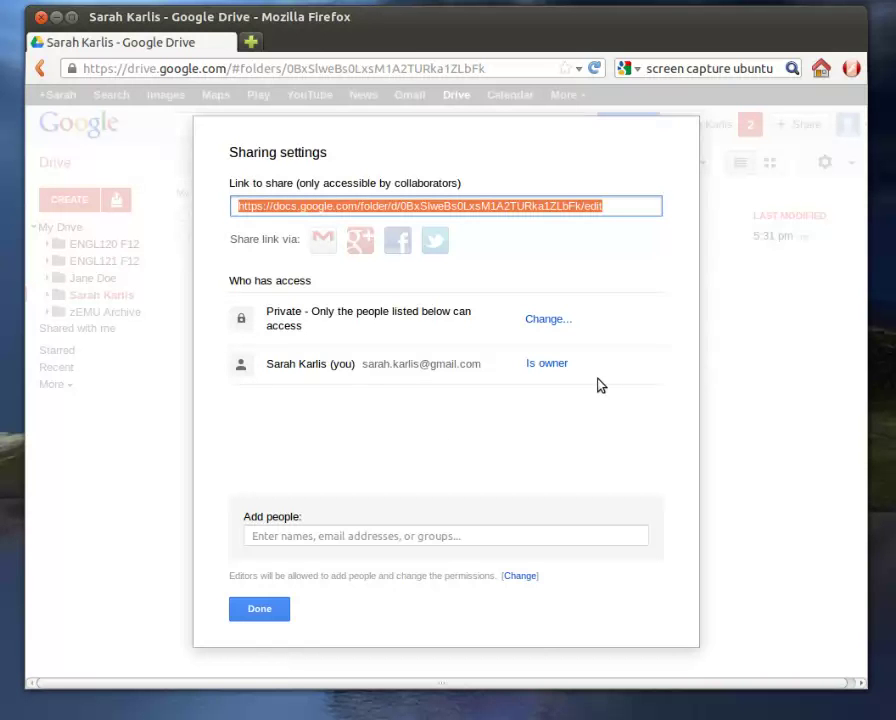
pyautogui.click(284, 535)
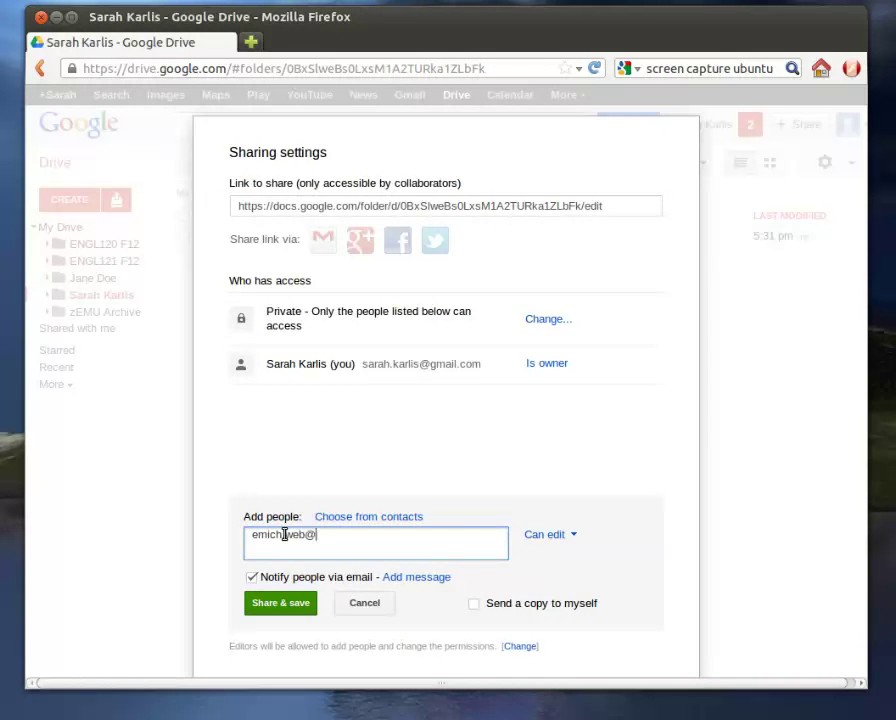
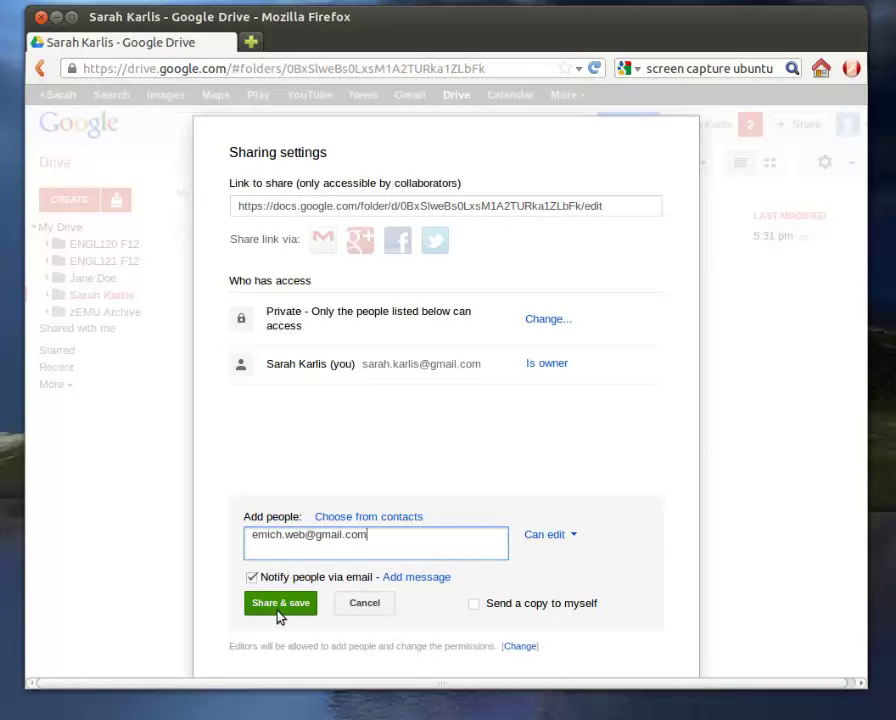
pyautogui.click(286, 604)
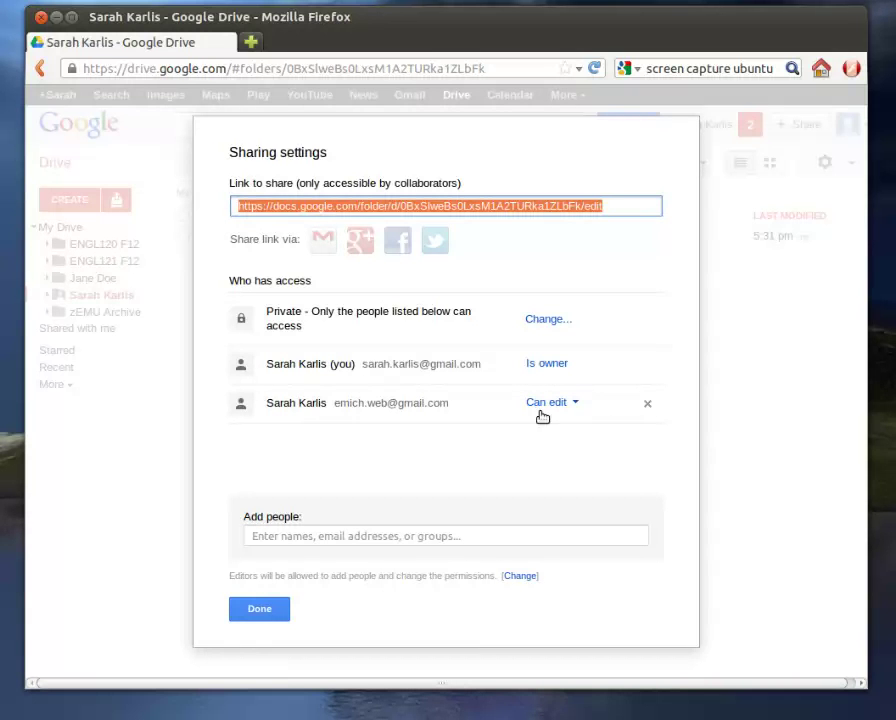
# Remove the collaborator from the folder's access list, save the change, and close the sharing settings.
pyautogui.click(648, 407)
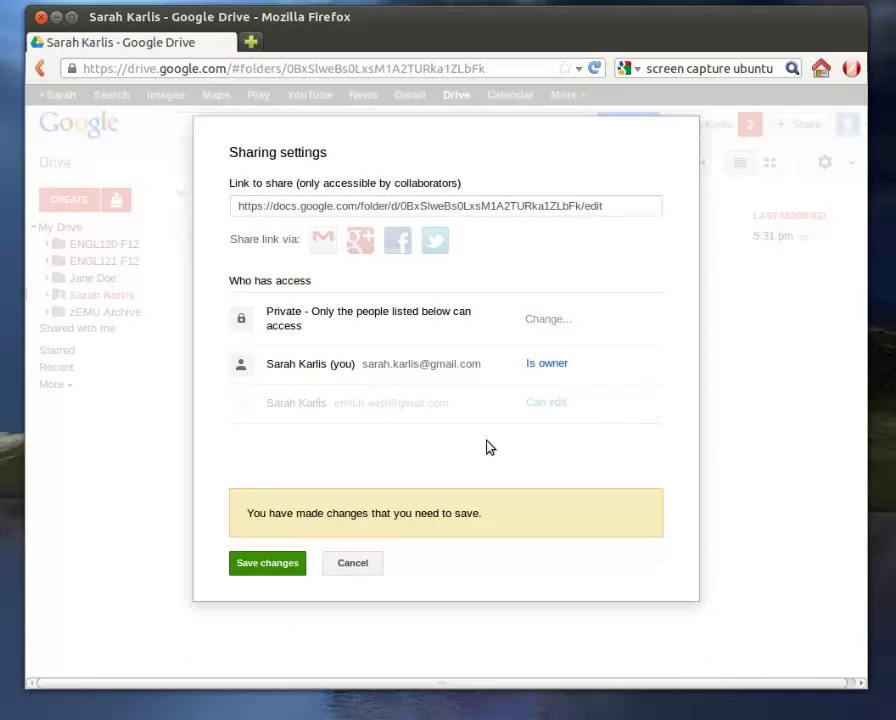
pyautogui.click(264, 568)
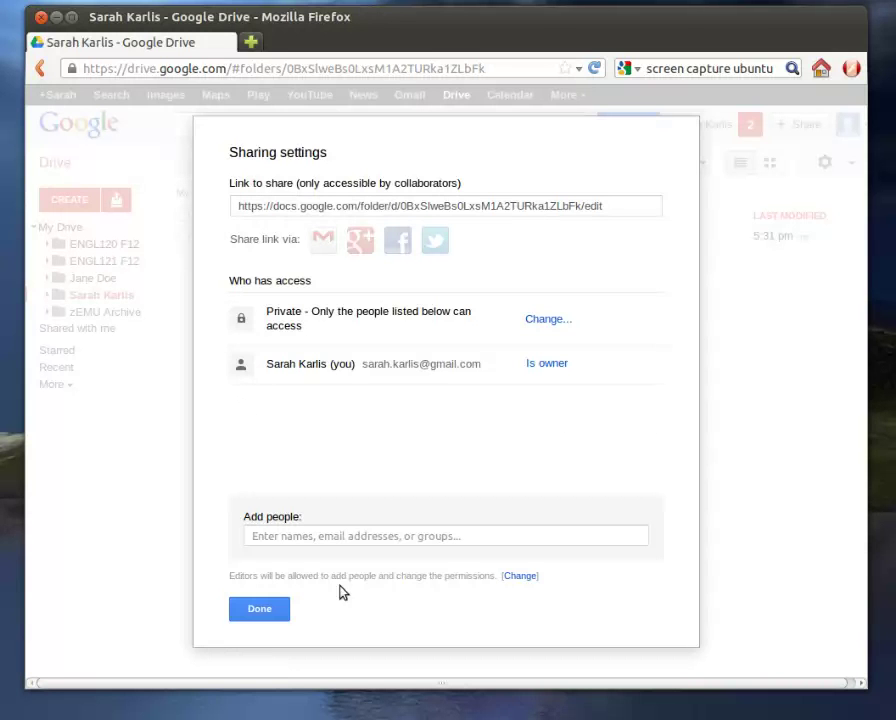
pyautogui.click(270, 612)
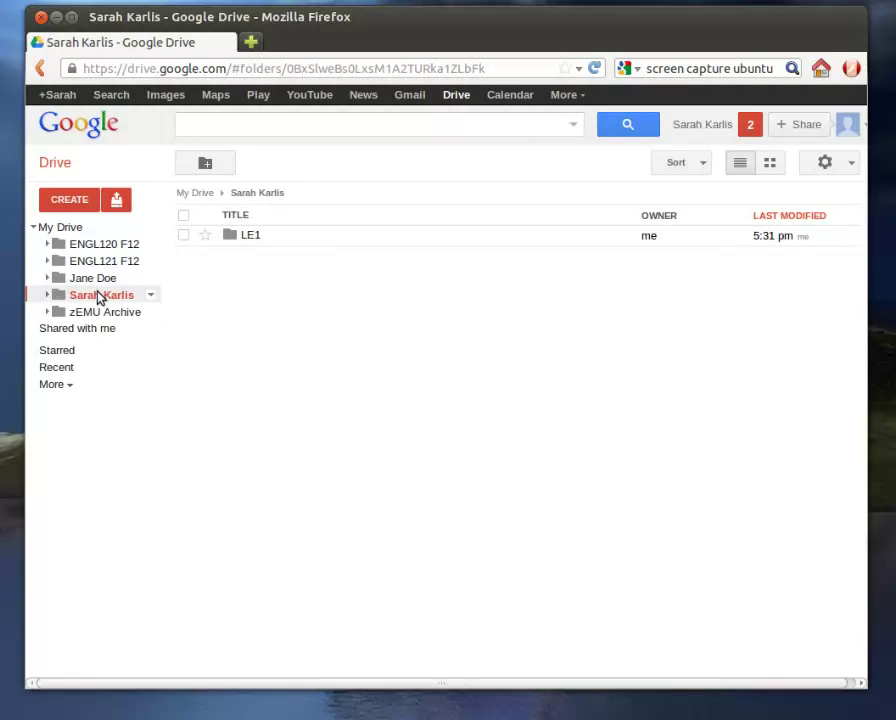
# Re-share the student folder with the collaborator's e-mail as editor, then close the sharing settings.
pyautogui.click(150, 296)
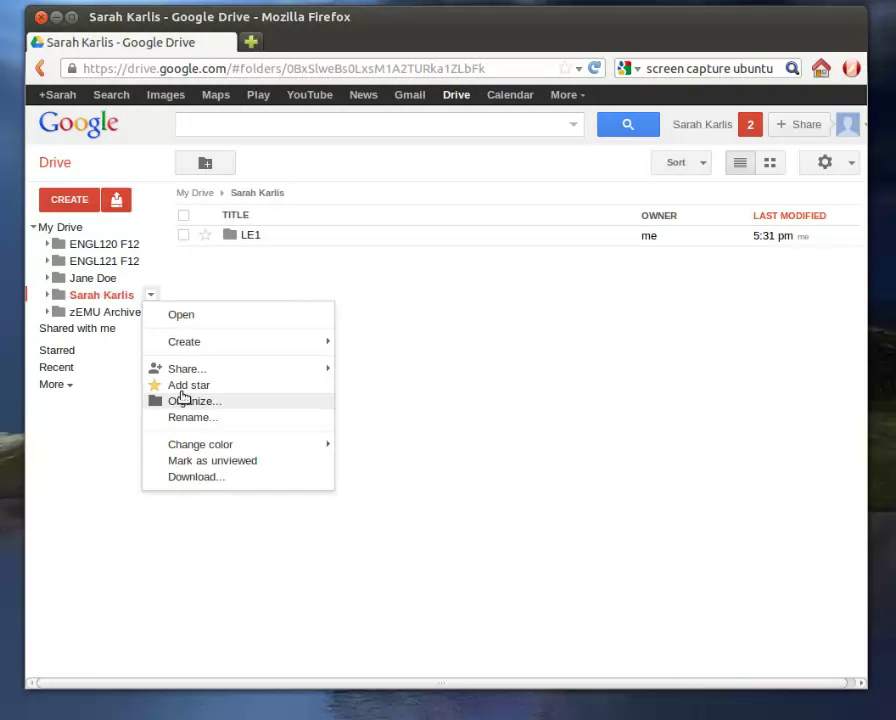
pyautogui.click(392, 408)
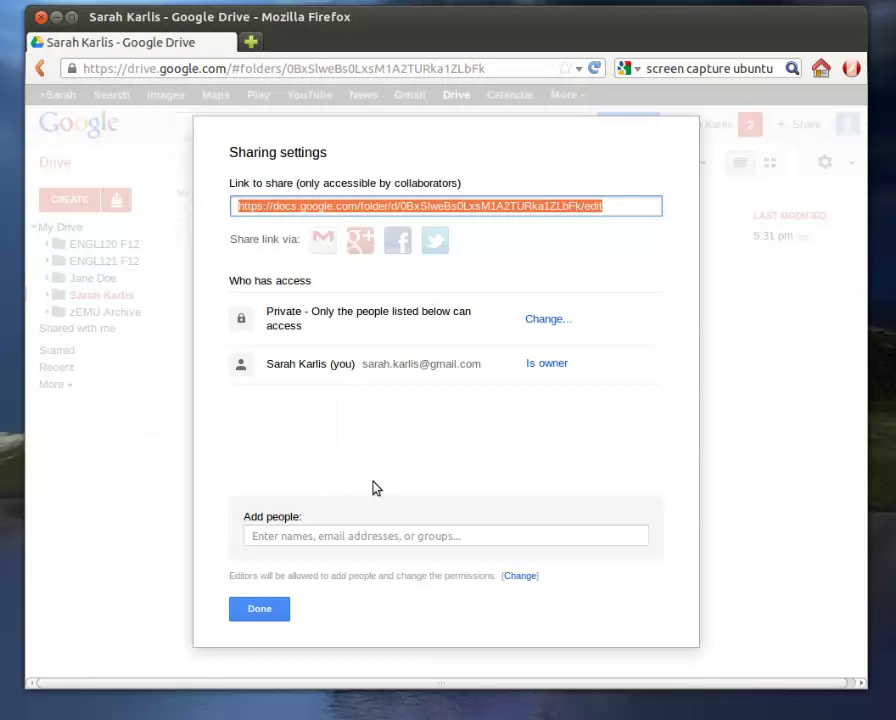
pyautogui.click(370, 534)
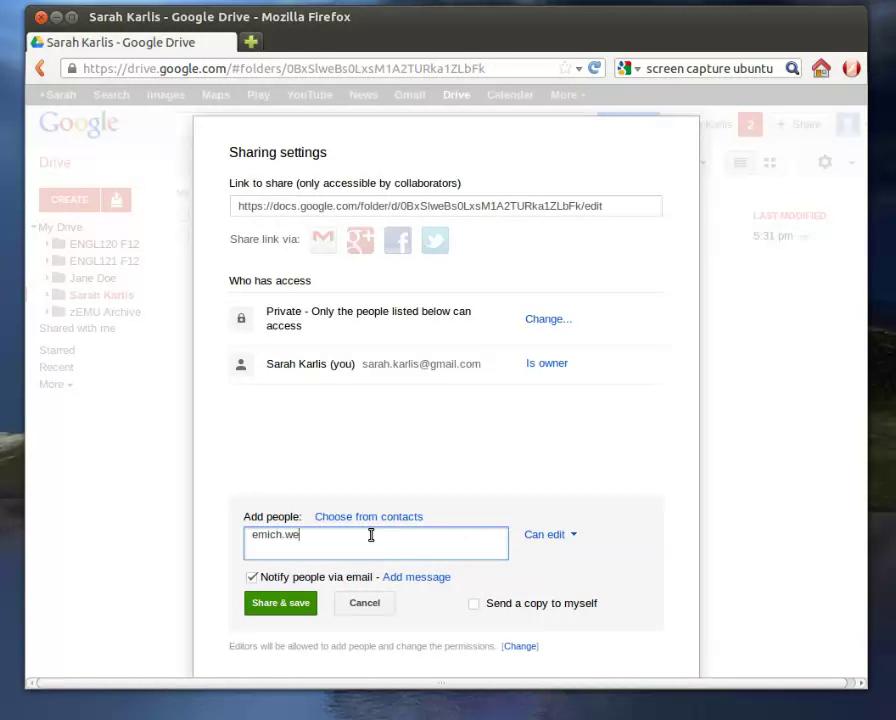
pyautogui.click(283, 603)
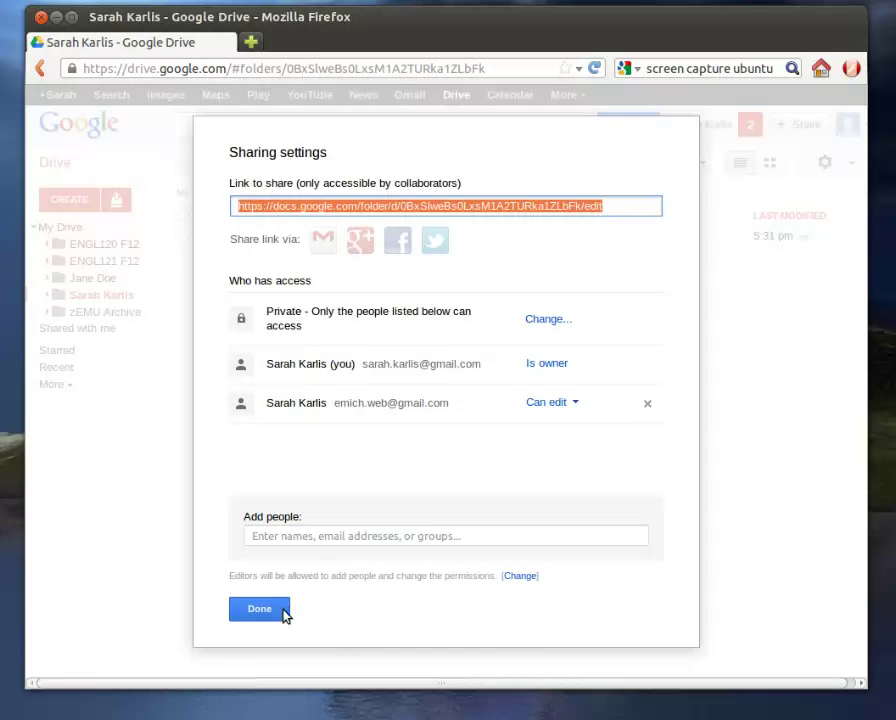
pyautogui.click(286, 608)
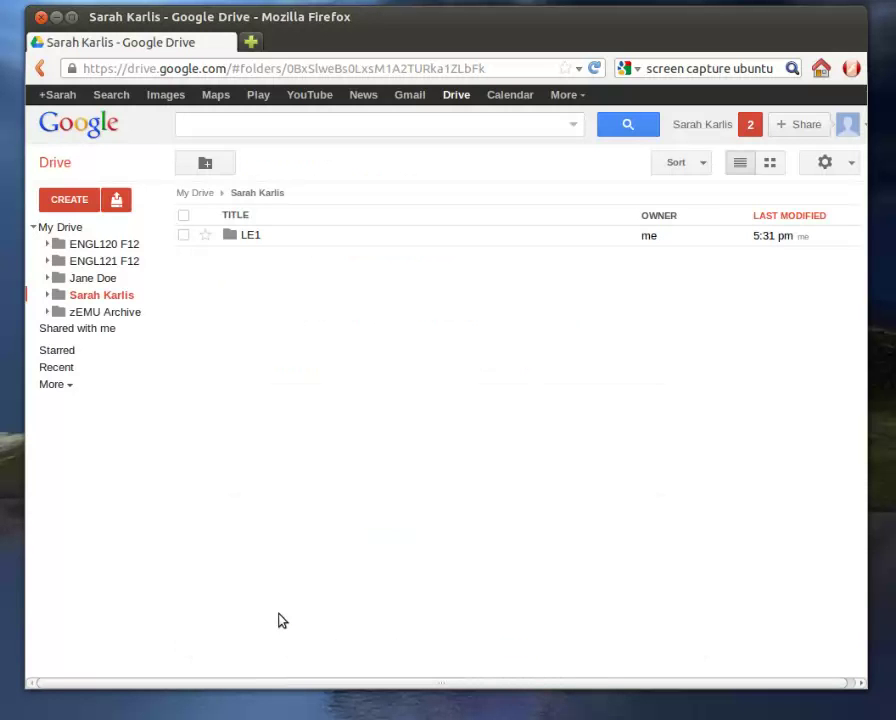
# Open the LE1 subfolder, trial-create a shared document via Create > Document, then close its tab.
pyautogui.click(46, 295)
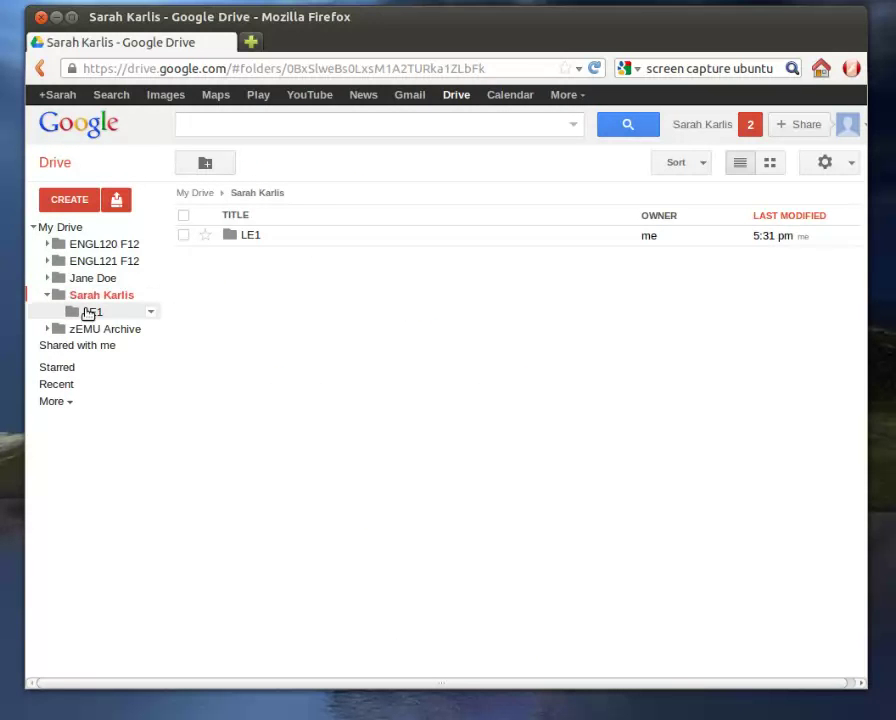
pyautogui.click(88, 313)
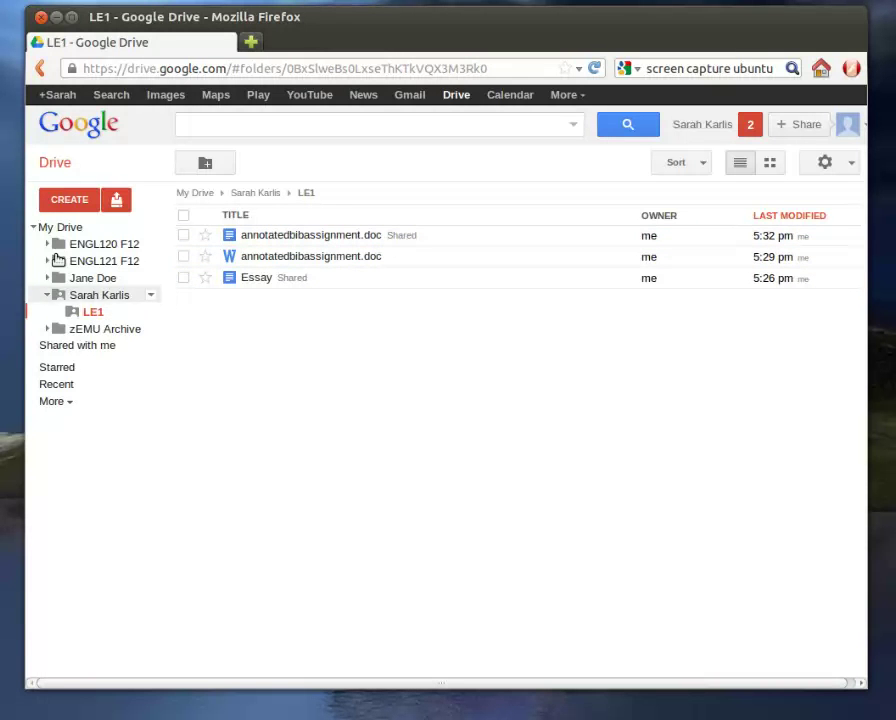
pyautogui.click(62, 202)
pyautogui.click(68, 226)
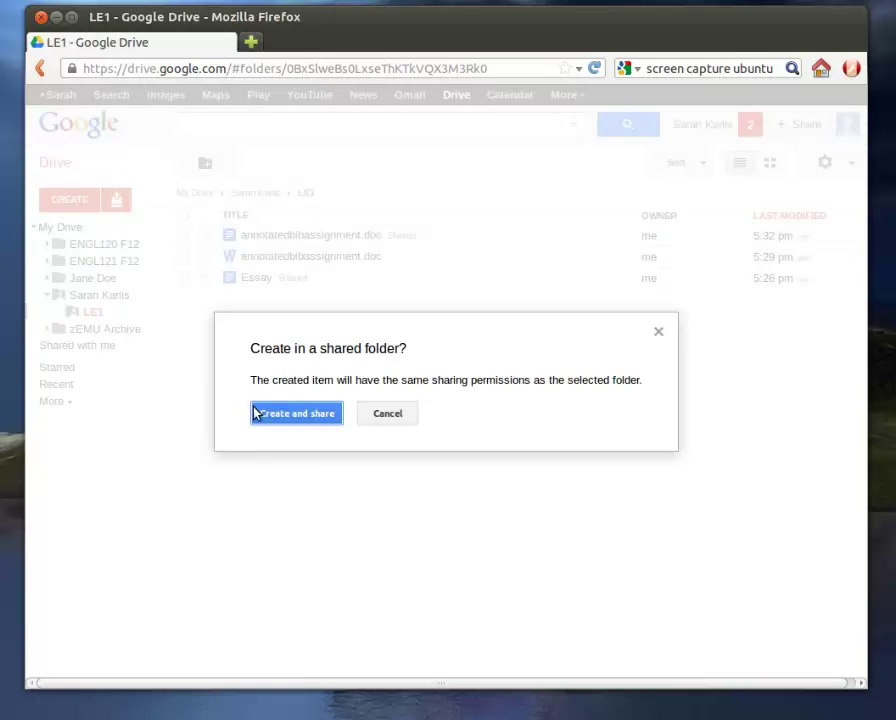
pyautogui.click(272, 416)
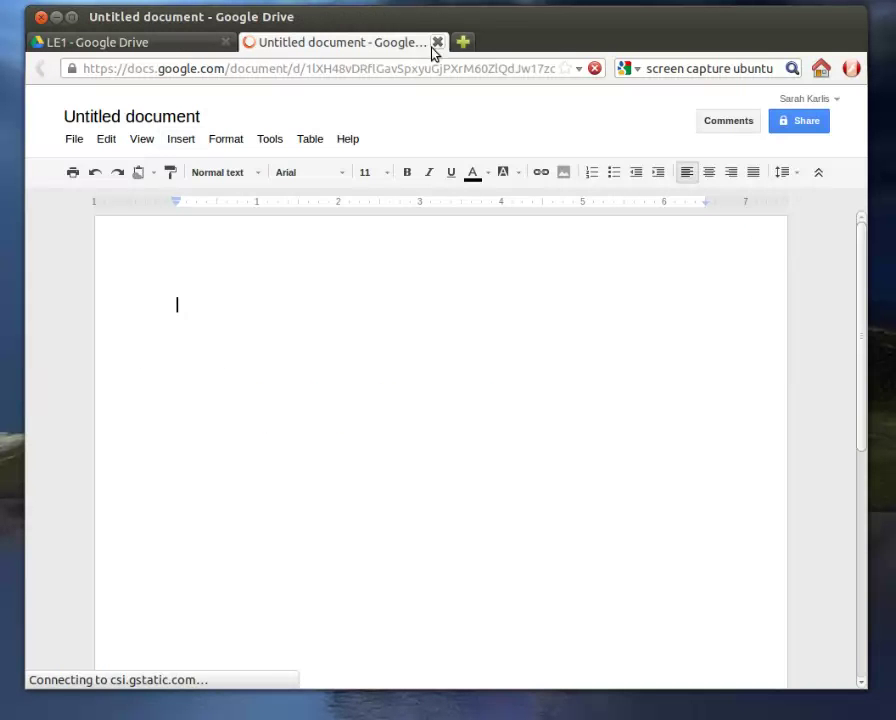
pyautogui.click(438, 43)
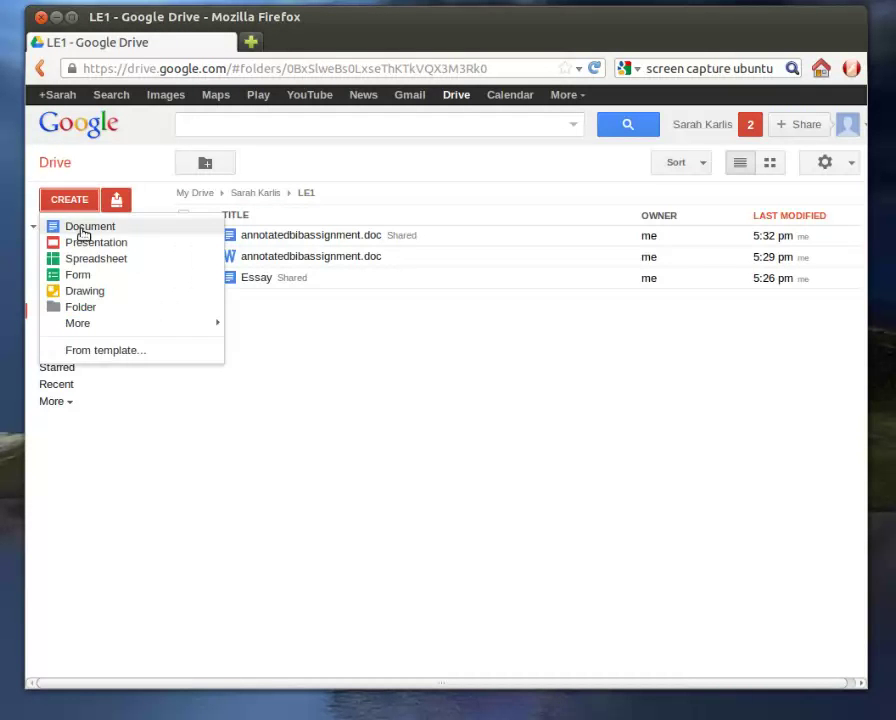
# Create a new Document in LE1, choosing Create and share to inherit the folder's sharing.
pyautogui.click(82, 229)
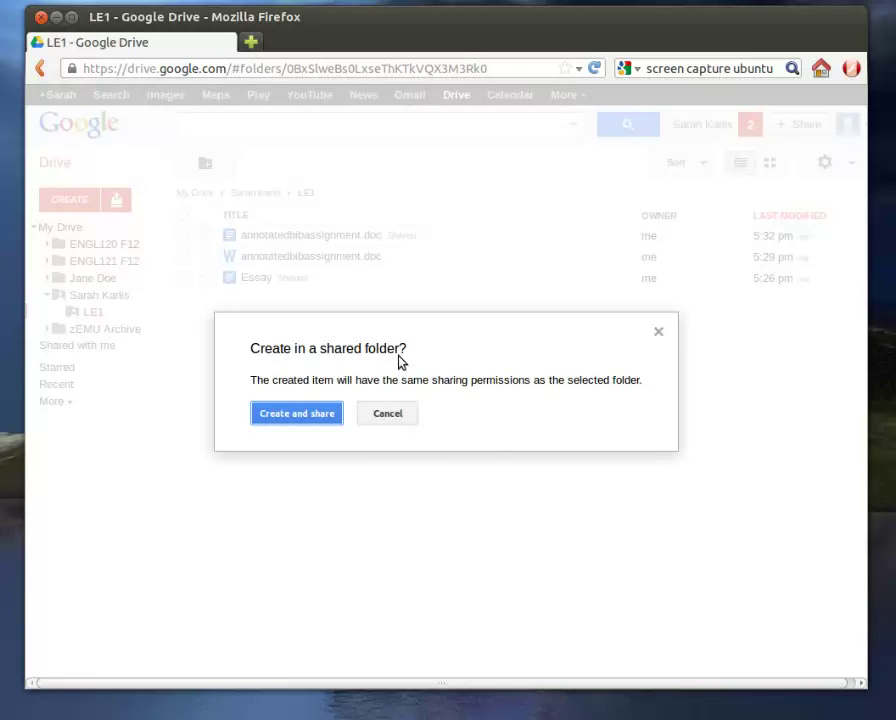
pyautogui.click(320, 418)
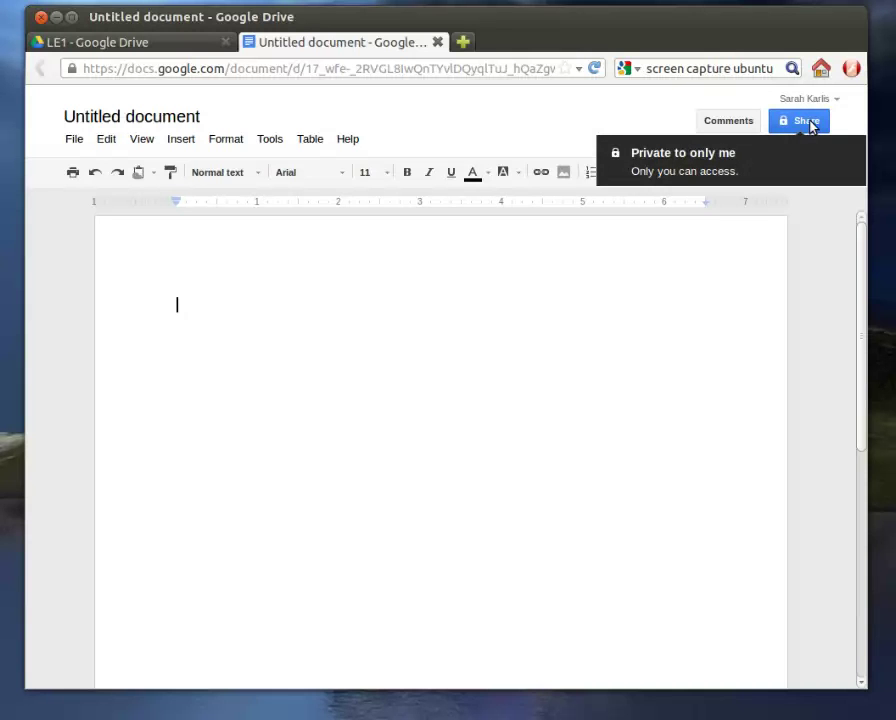
# Rename the untitled document to 'Essay 2' and close its tab.
pyautogui.click(126, 128)
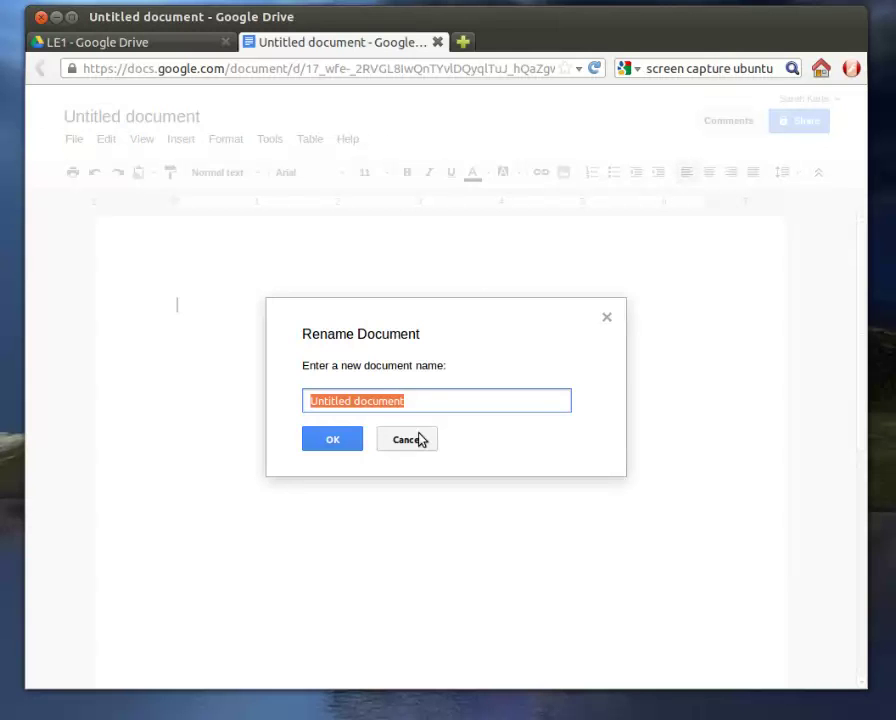
pyautogui.write('Essay 2')
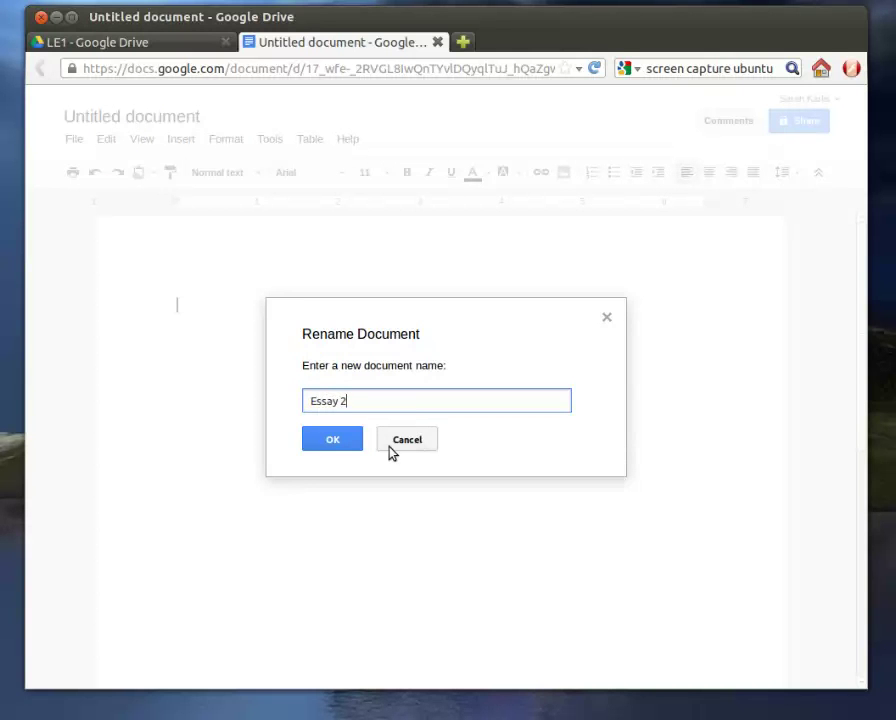
pyautogui.click(324, 440)
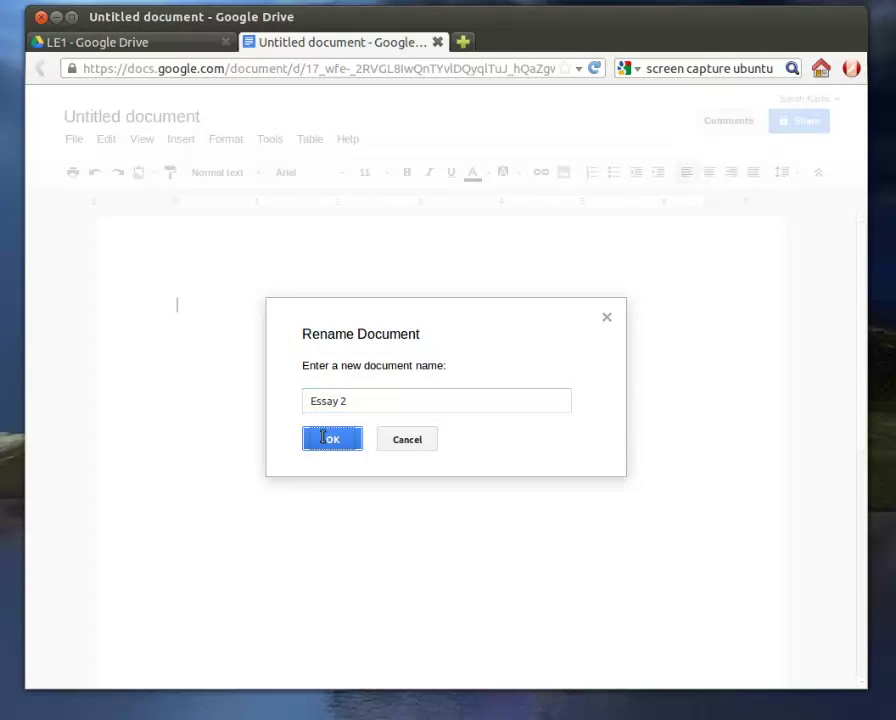
pyautogui.click(438, 43)
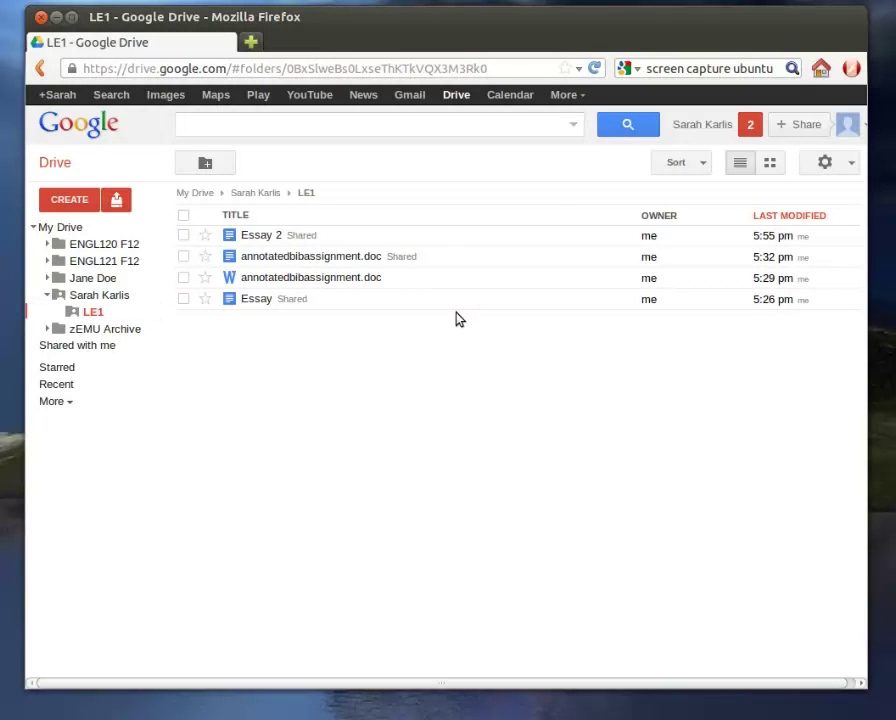
pyautogui.click(61, 229)
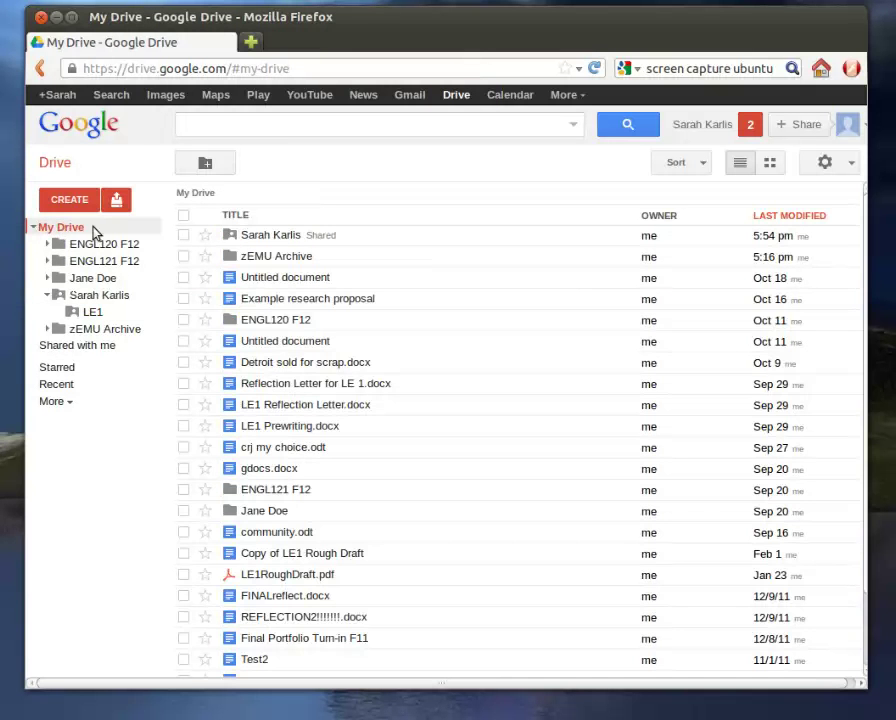
pyautogui.click(80, 283)
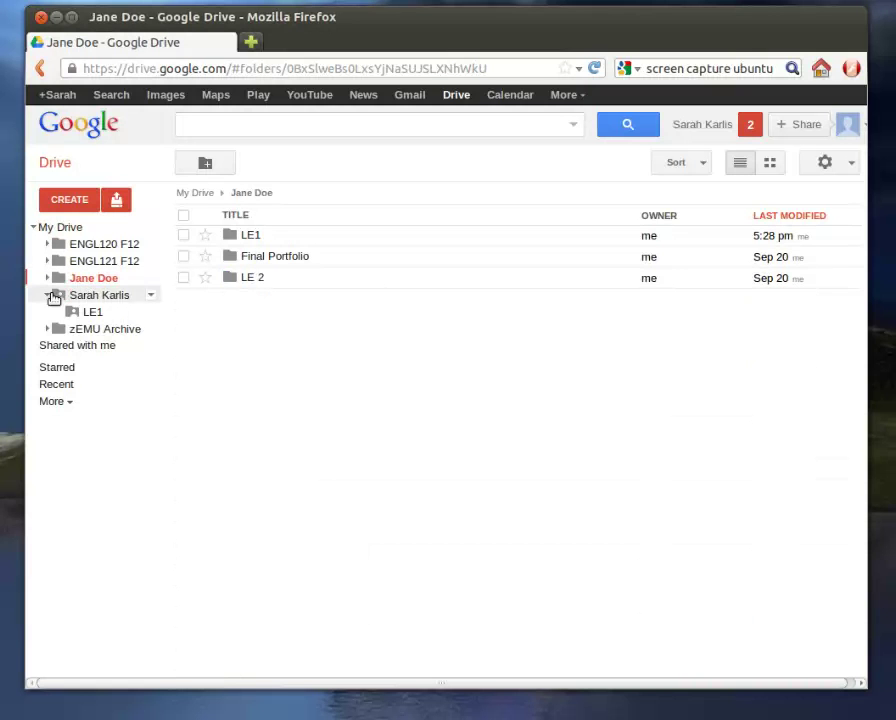
pyautogui.click(47, 295)
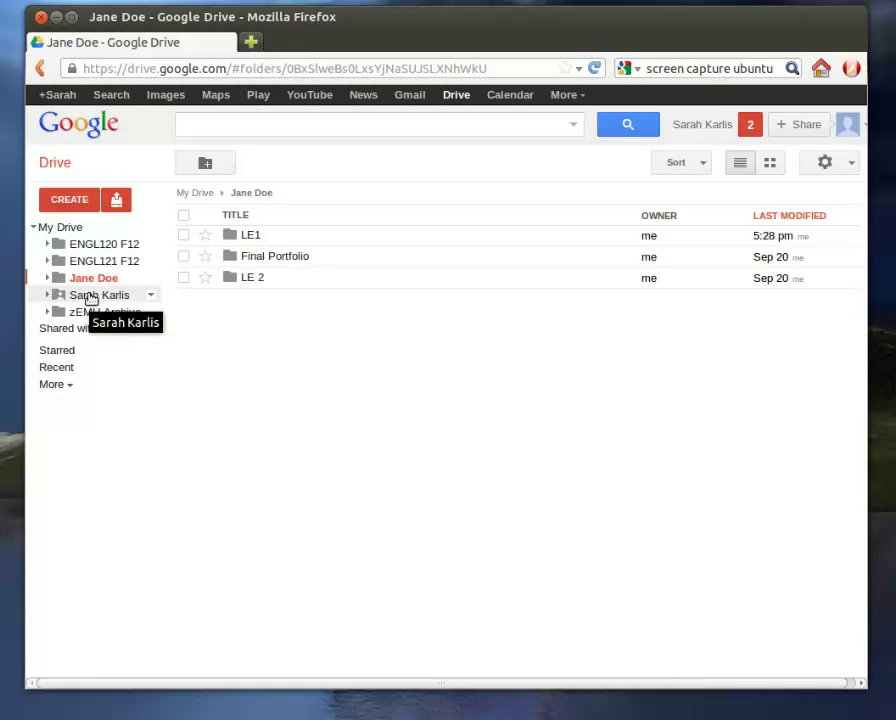
pyautogui.click(90, 295)
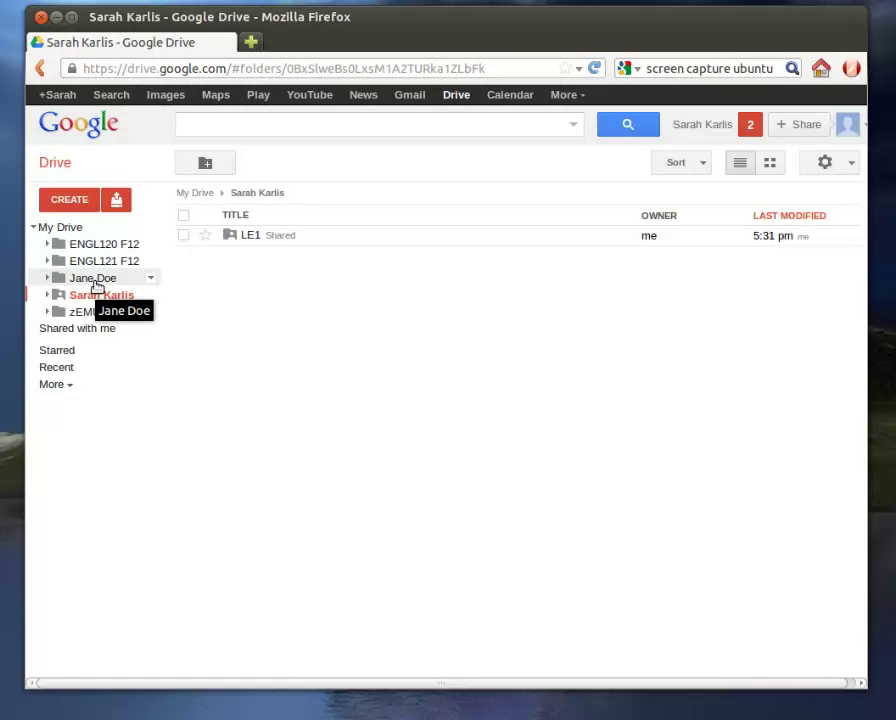
pyautogui.click(93, 283)
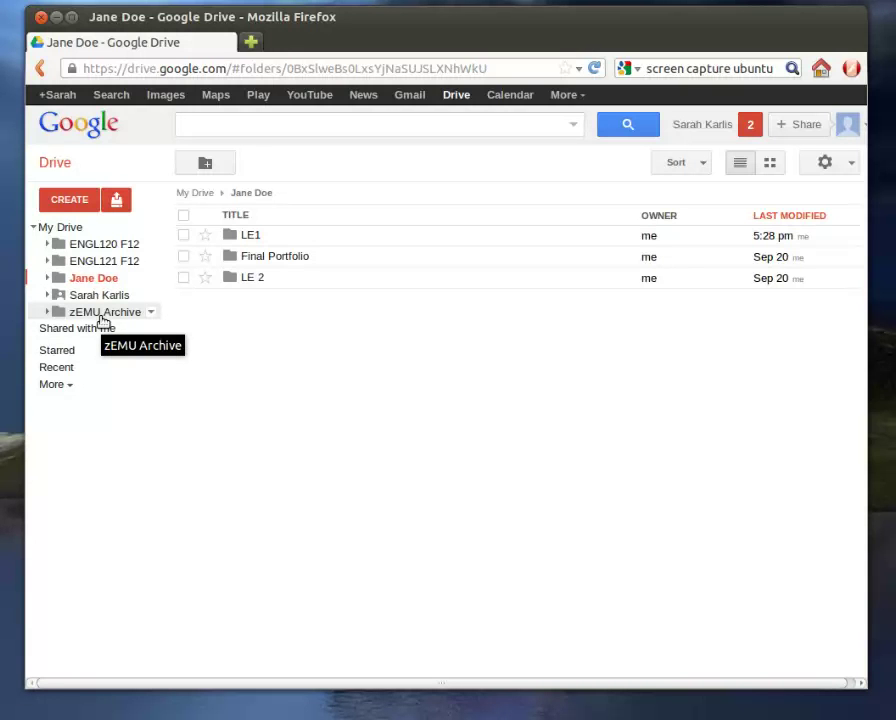
pyautogui.click(84, 297)
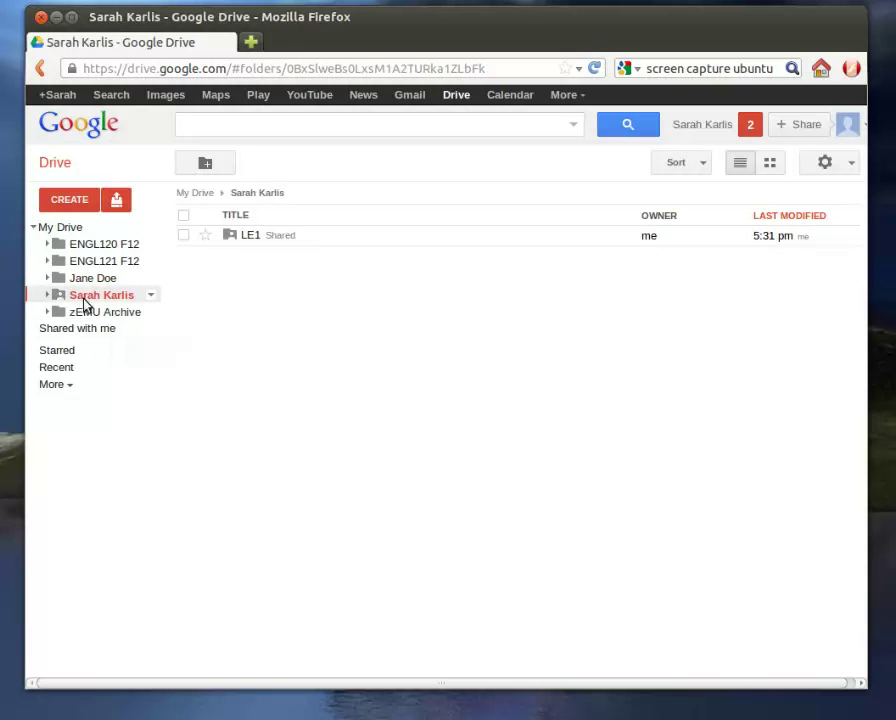
pyautogui.click(47, 296)
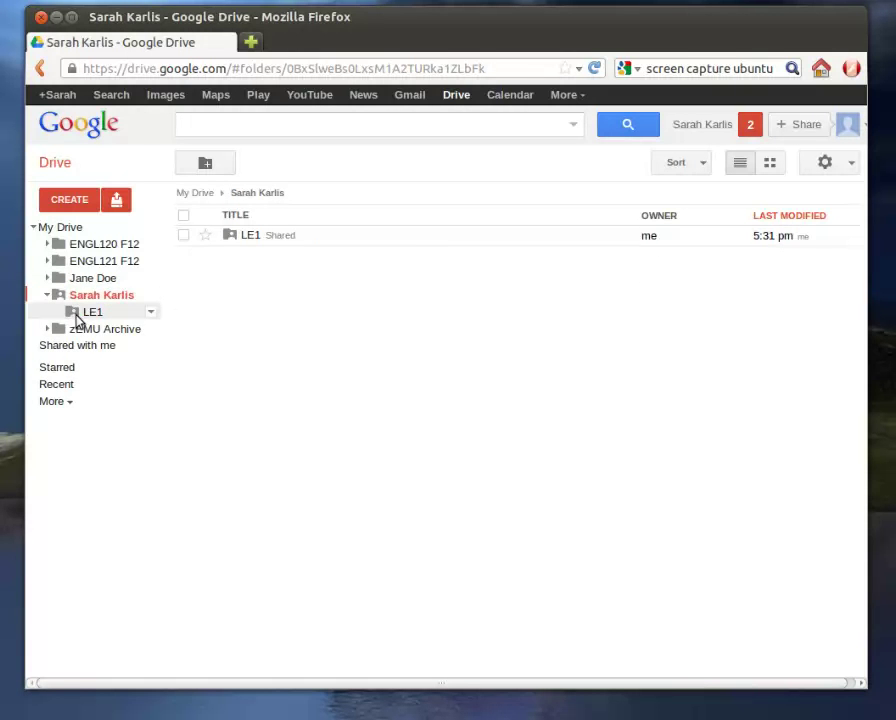
pyautogui.click(84, 313)
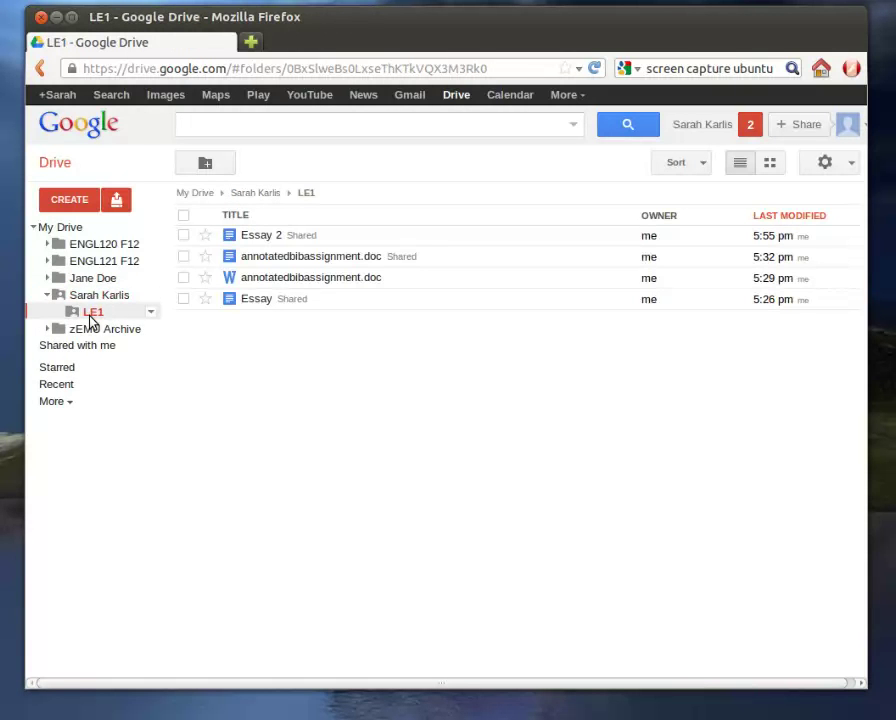